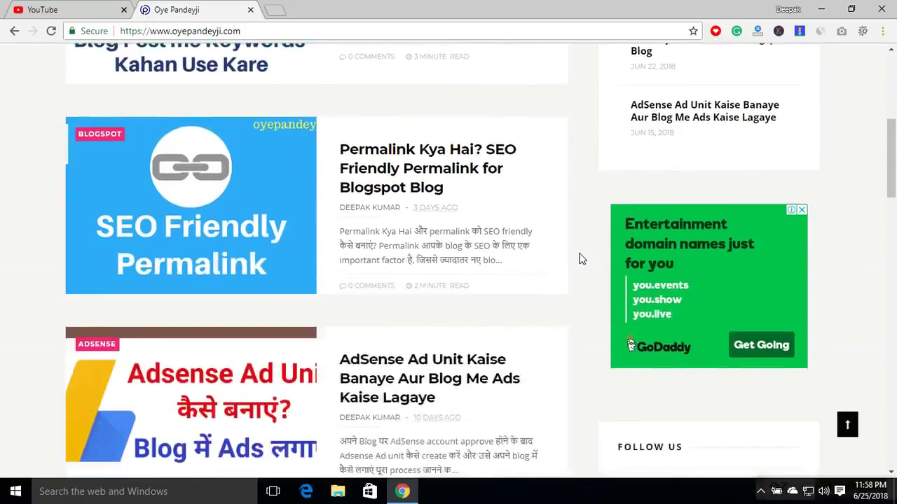
Look through the posts, ads, social links and categories on the Oye Pandeyji blog homepage
scroll(580, 259, "down", 5)
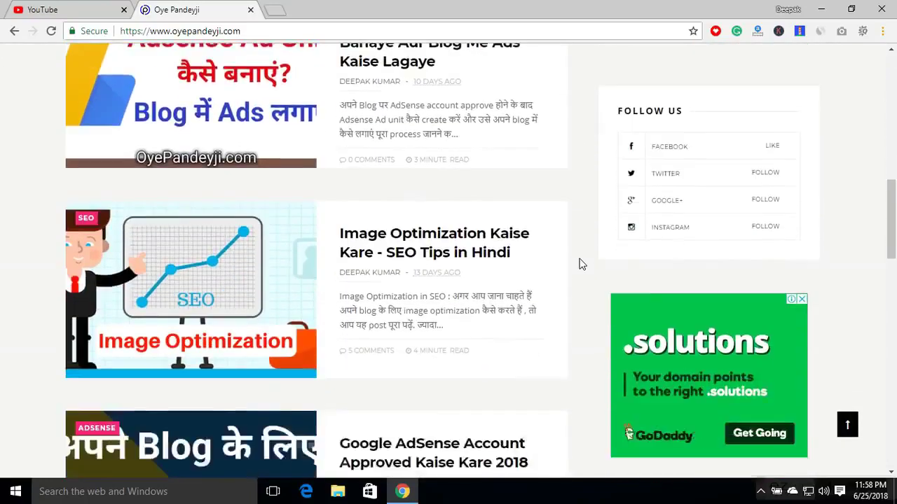
scroll(580, 263, "down", 4)
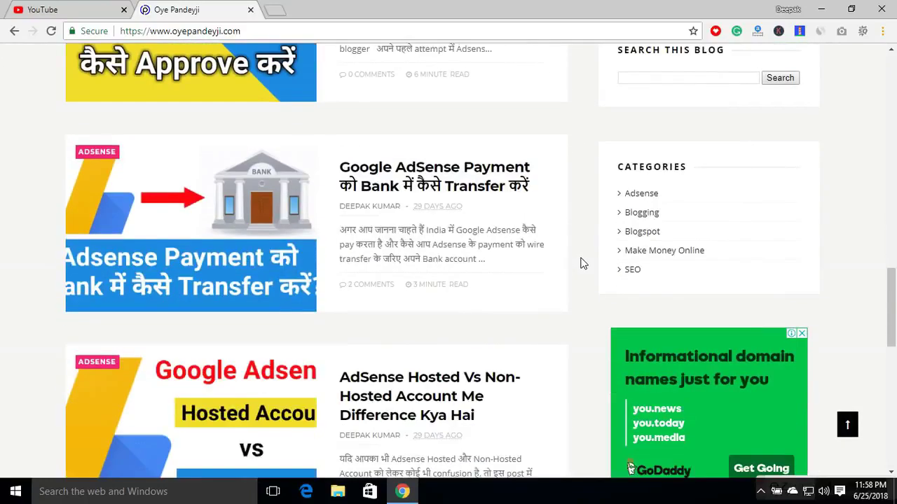
scroll(580, 264, "down", 3)
scroll(580, 265, "up", 9)
scroll(580, 266, "up", 8)
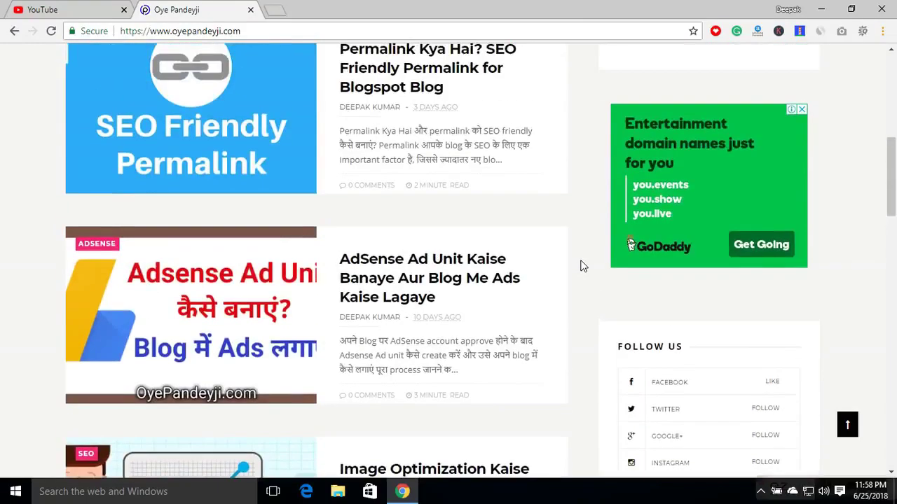
scroll(580, 266, "up", 3)
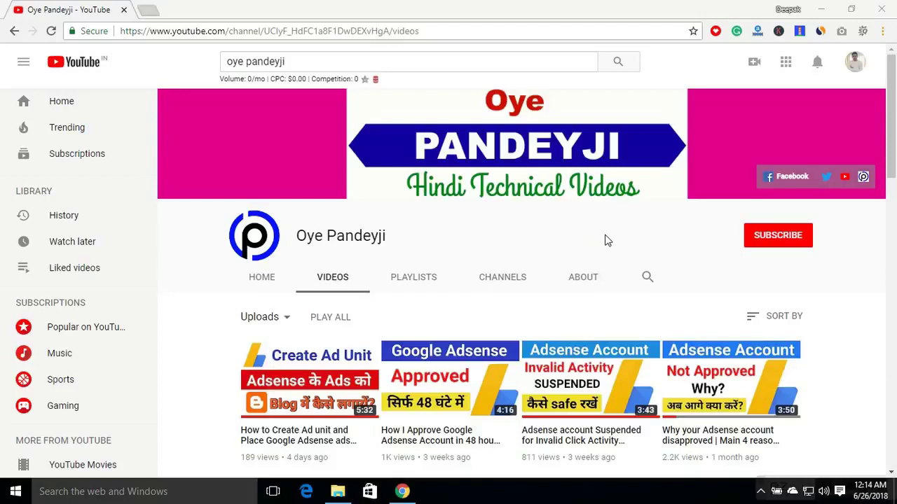
Subscribe to the Oye Pandeyji YouTube channel and turn on its notifications
left_click(779, 237)
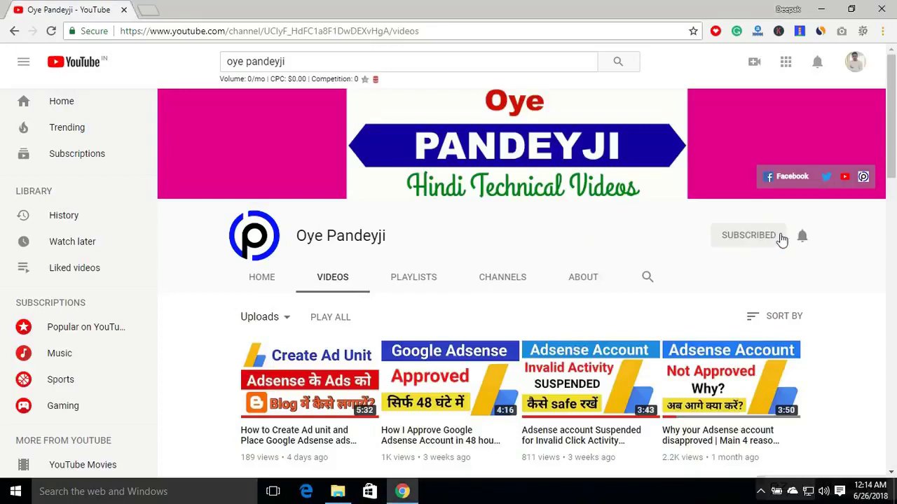
left_click(803, 238)
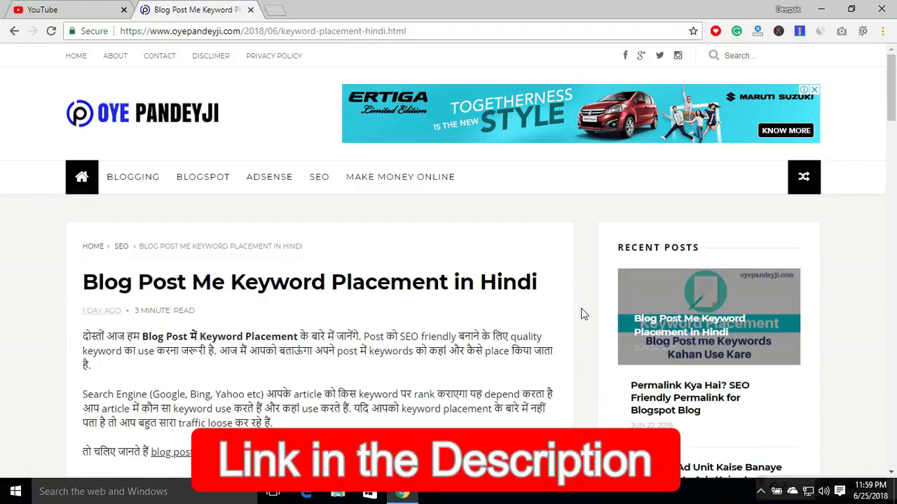
Read through the published article "Blog Post Me Keyword Placement in Hindi", down to its Meta Description section
scroll(581, 313, "down", 3)
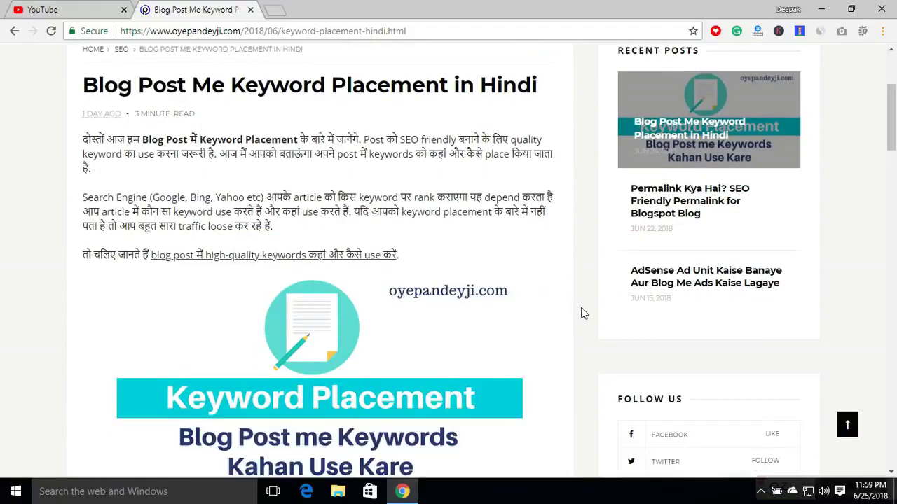
scroll(528, 299, "down", 12)
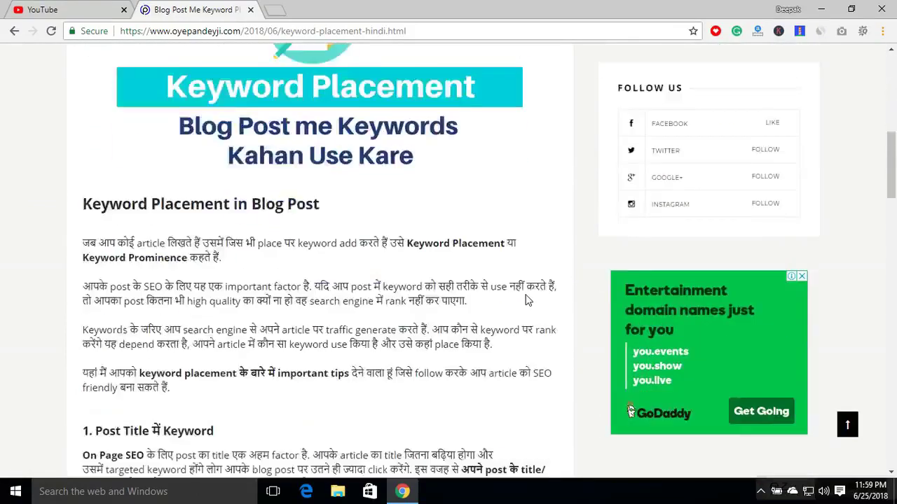
scroll(528, 301, "down", 9)
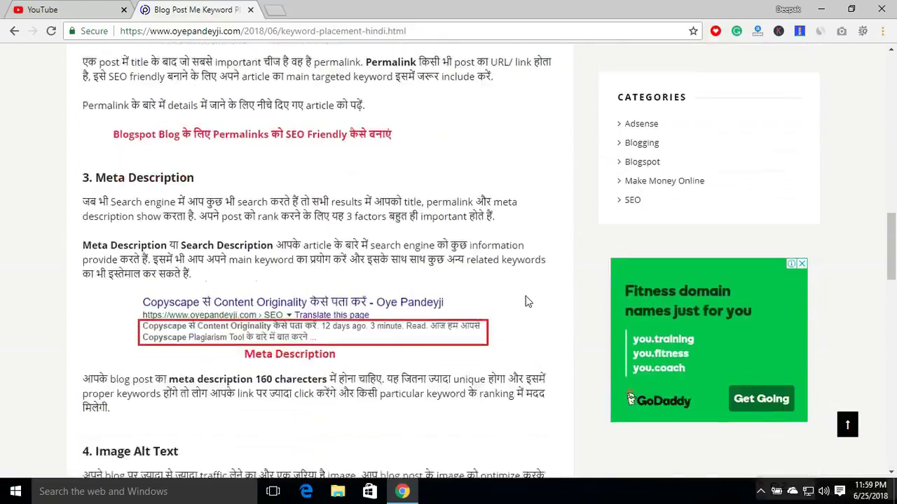
scroll(529, 303, "up", 15)
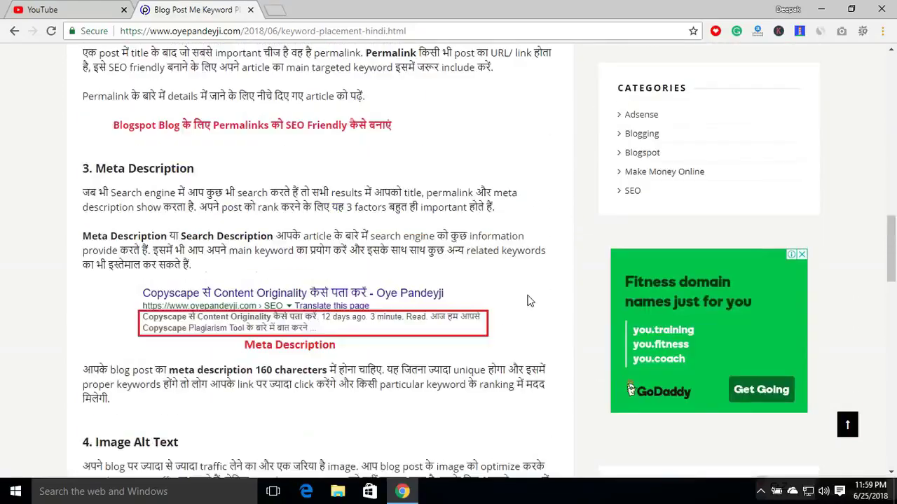
scroll(530, 301, "up", 4)
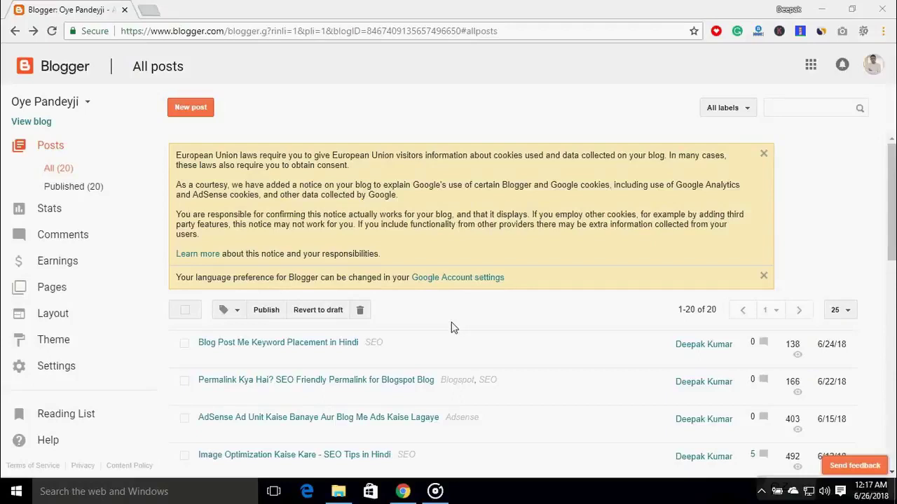
Open the Blogger post "Blog Post Me Keyword Placement in Hindi" for editing
mouse_move(442, 344)
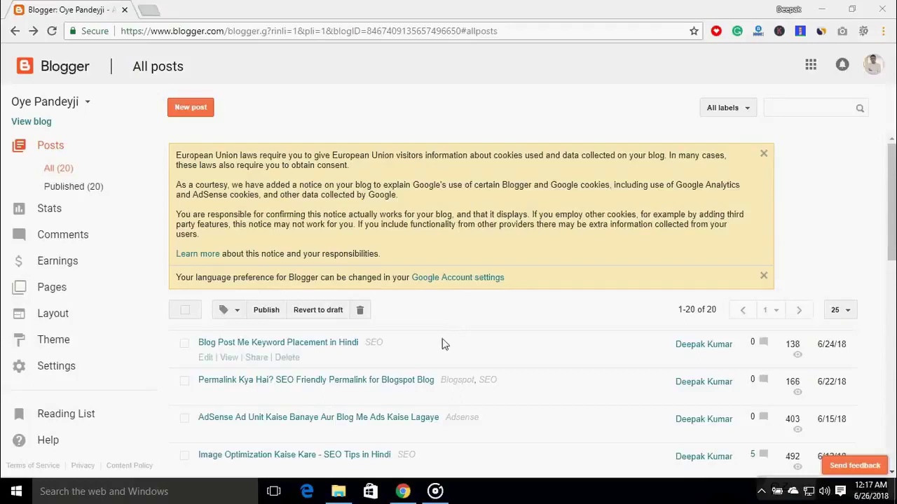
left_click(205, 358)
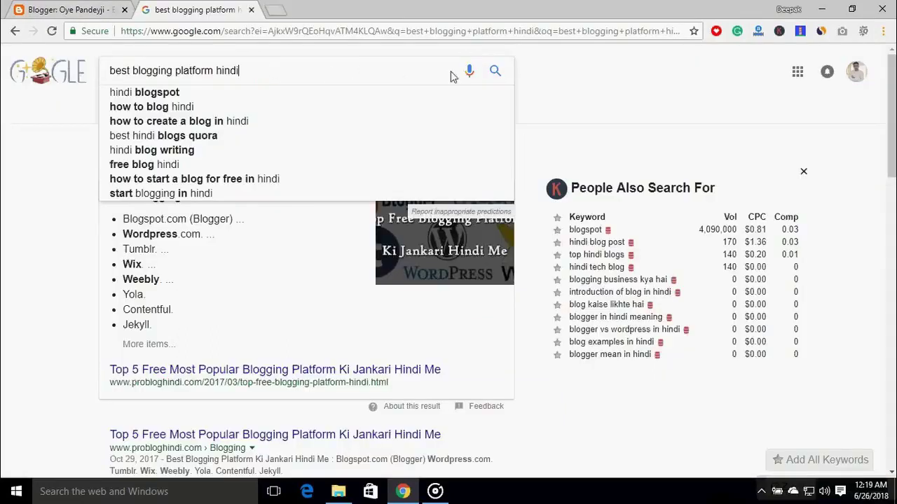
Search Google for "best blogging platform hindi" and enlarge the page to examine the titles, links and descriptions of the results
left_click(494, 72)
scroll(280, 140, "down", 4)
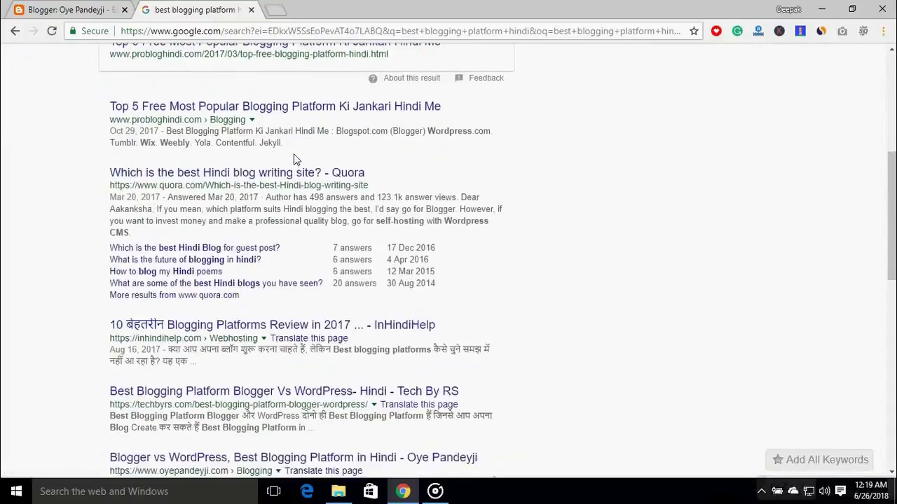
scroll(288, 154, "down", 4)
key("ctrl+plus")
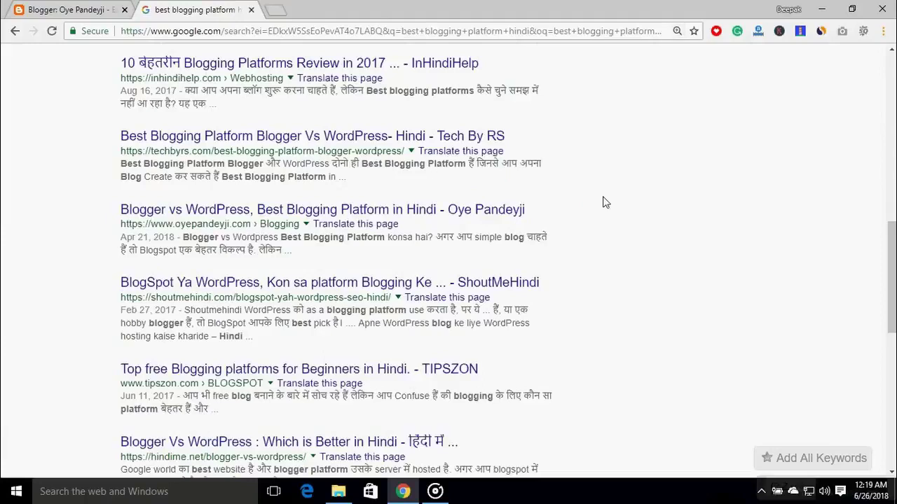
key("ctrl+plus")
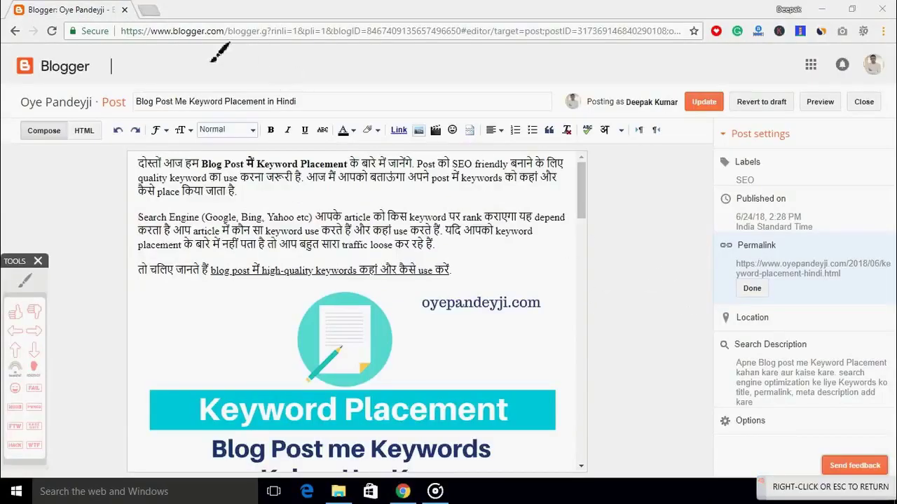
Underline the post title and outline the Permalink and Search Description settings with the red screen pen, and leave drawing mode
left_click_drag(136, 112, 297, 112)
mouse_move(709, 242)
left_mouse_down()
mouse_move(791, 241)
mouse_move(855, 296)
mouse_move(717, 251)
left_mouse_up()
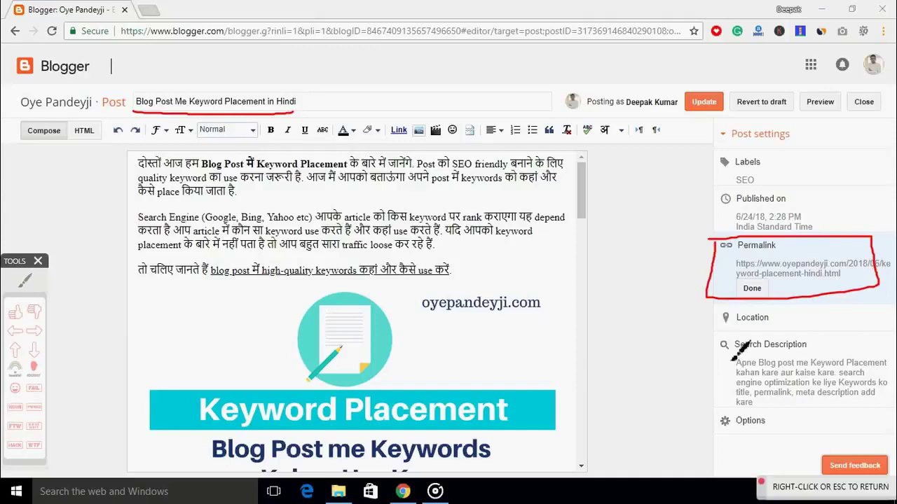
mouse_move(729, 342)
left_mouse_down()
mouse_move(896, 393)
mouse_move(712, 325)
left_mouse_up()
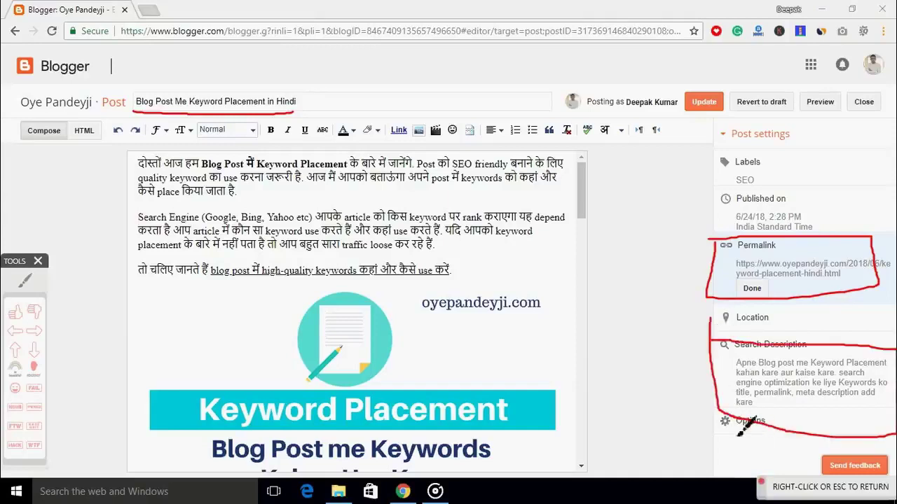
right_click(669, 397)
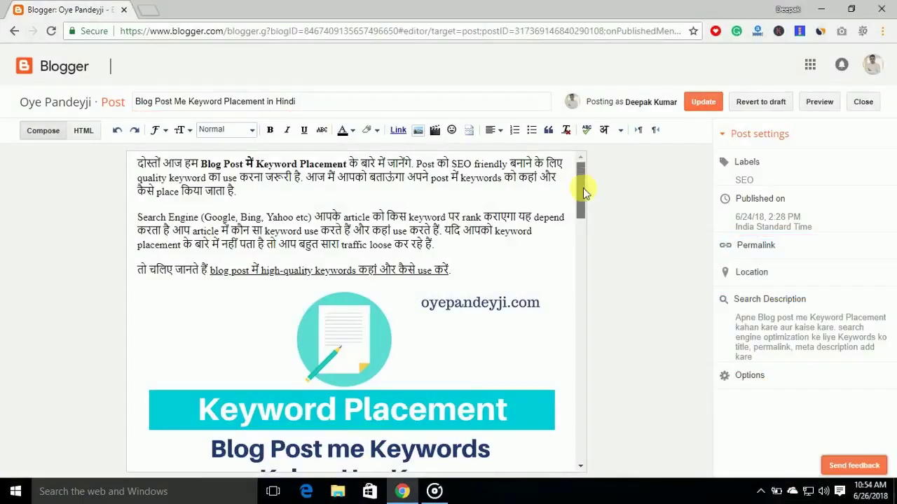
Highlight the full post title and compare it with the "Keyword Placement in Blog Post" subheading below the image
left_click_drag(583, 187, 591, 208)
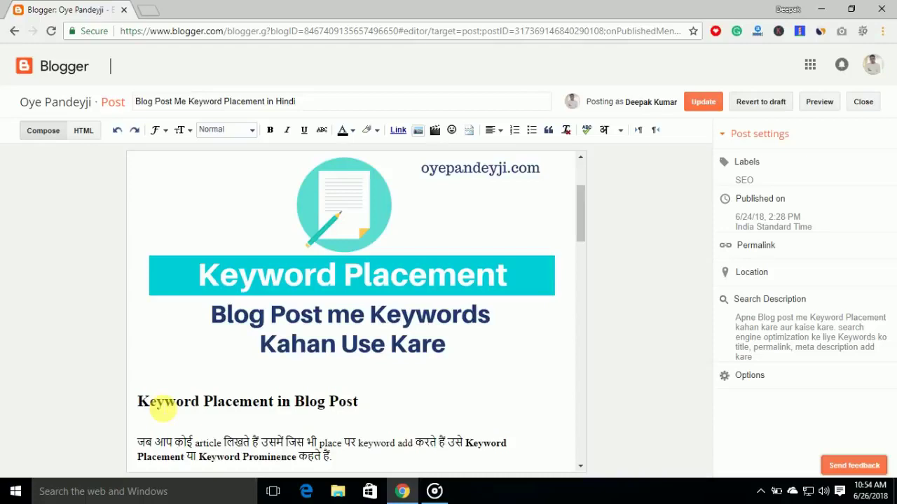
left_click_drag(136, 102, 329, 103)
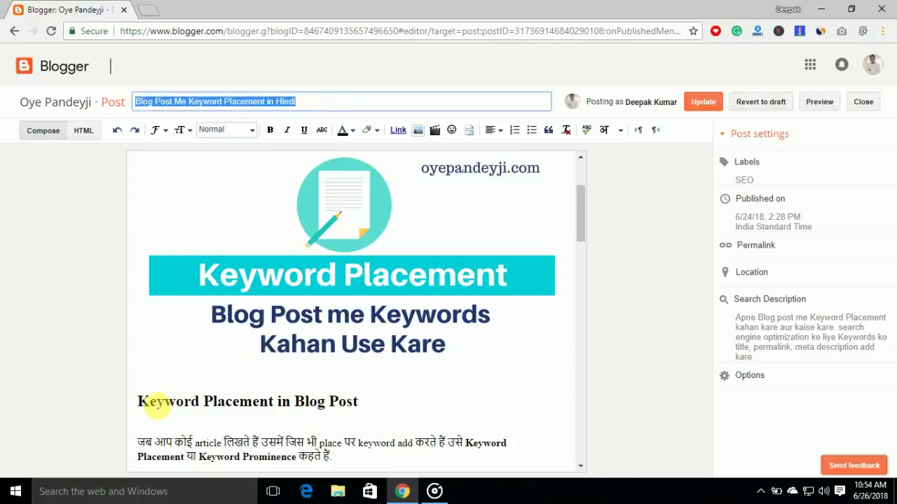
scroll(368, 415, "down", 1)
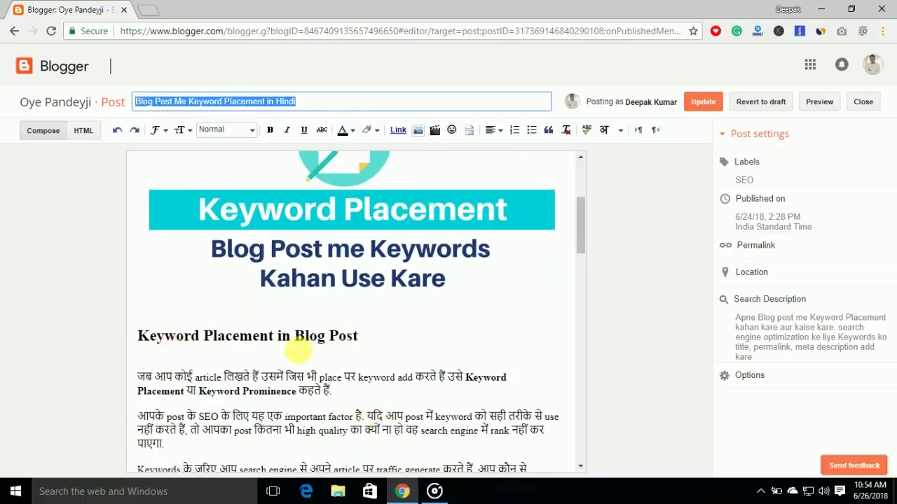
Check the title text and alt text in the Keyword Placement image's properties and close them
left_click(385, 216)
left_click(451, 310)
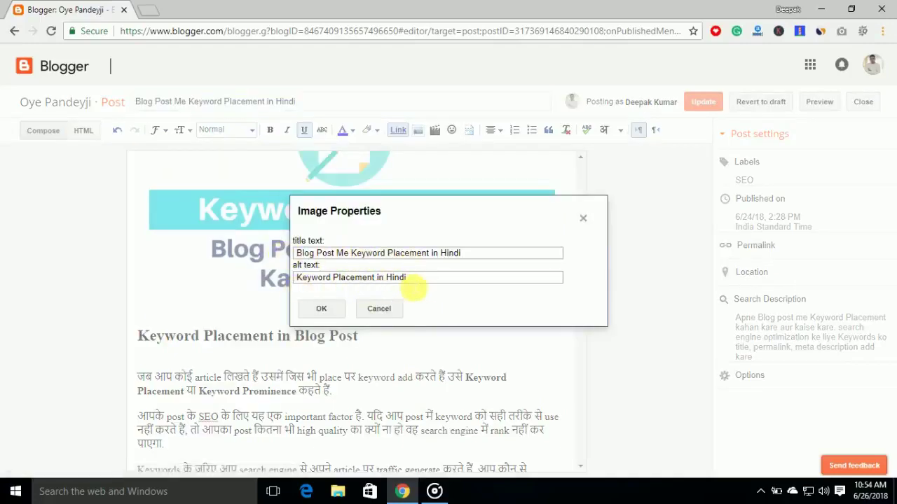
left_click(324, 305)
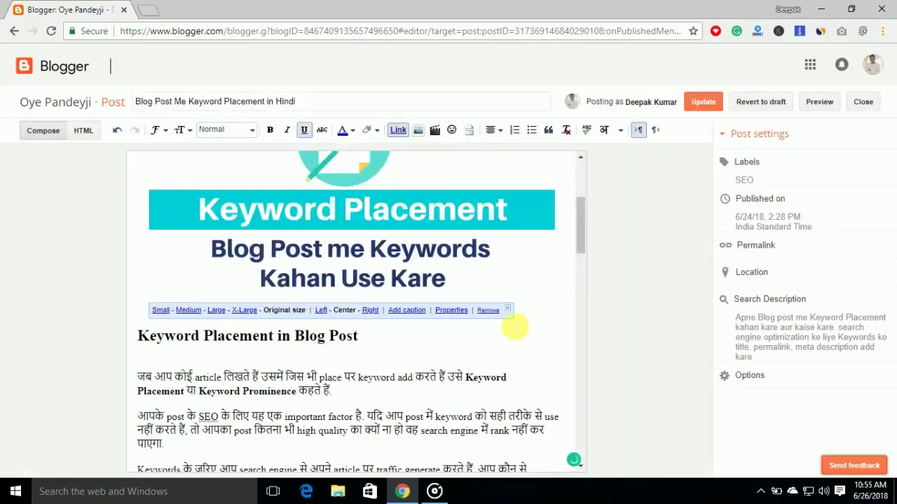
Highlight the bold keyword phrase "Blog Post में Keyword Placement" in the post's opening paragraph
scroll(518, 326, "up", 1)
scroll(515, 327, "up", 5)
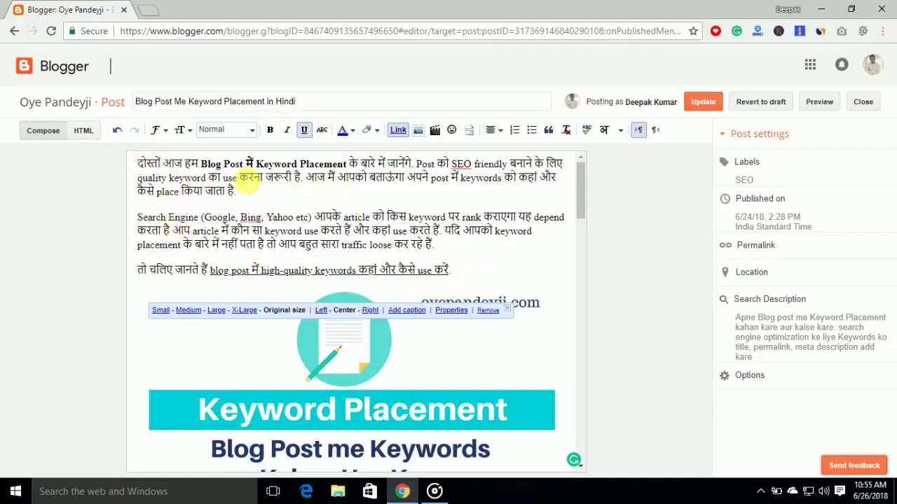
left_click_drag(209, 163, 345, 175)
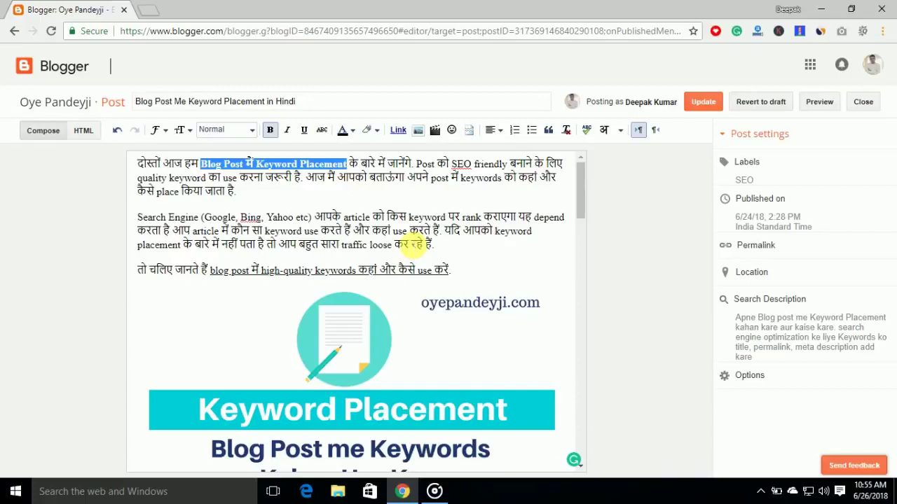
Highlight the closing "इन tips को follow" paragraph and its italic keyword phrase "blog post पर proper keyword placement", and clear the selection
scroll(398, 269, "down", 5)
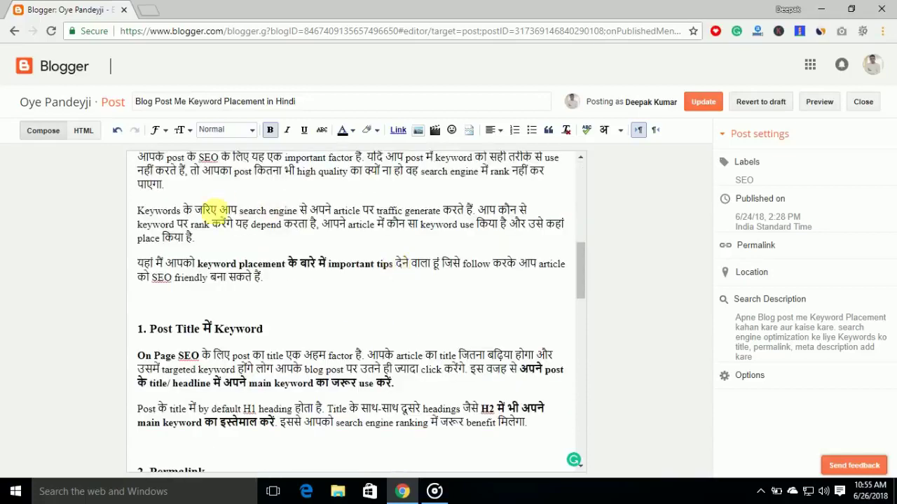
scroll(444, 360, "down", 5)
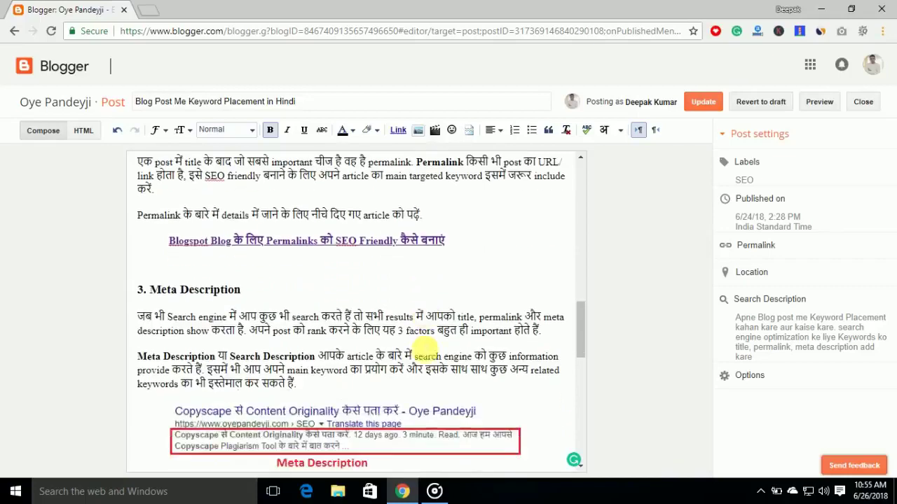
scroll(426, 347, "down", 10)
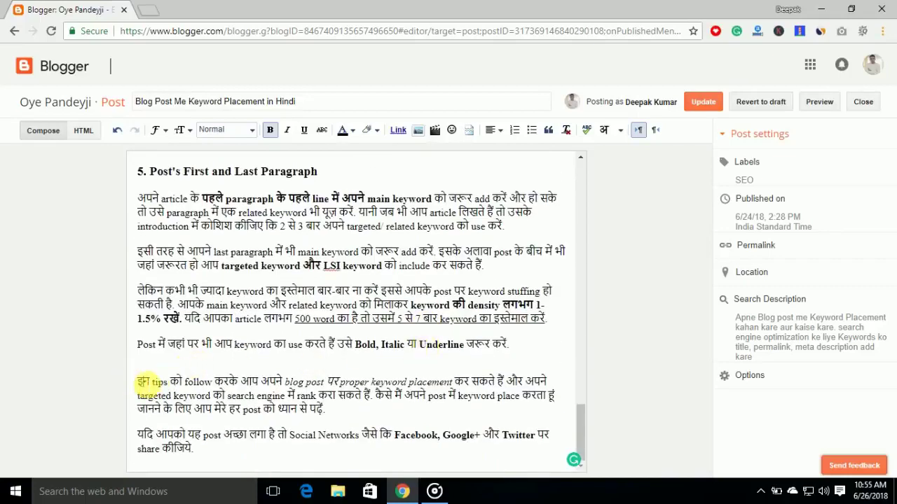
left_click_drag(143, 381, 358, 413)
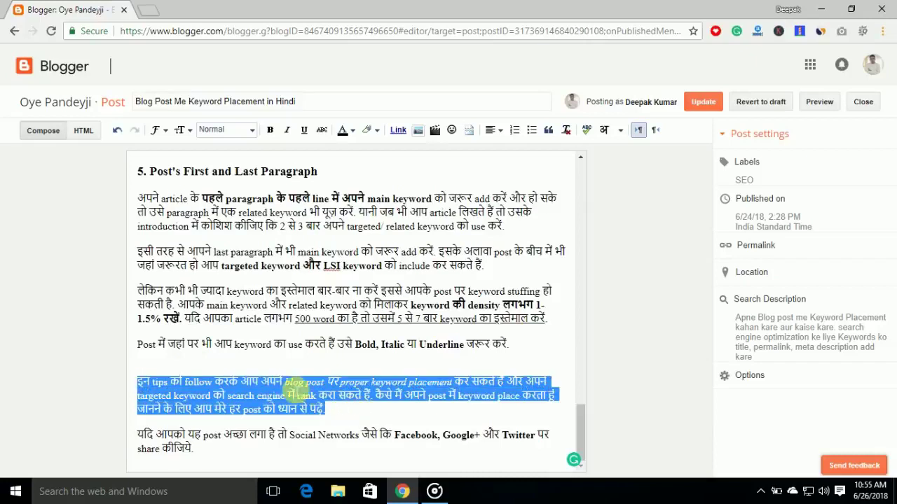
left_click(275, 382)
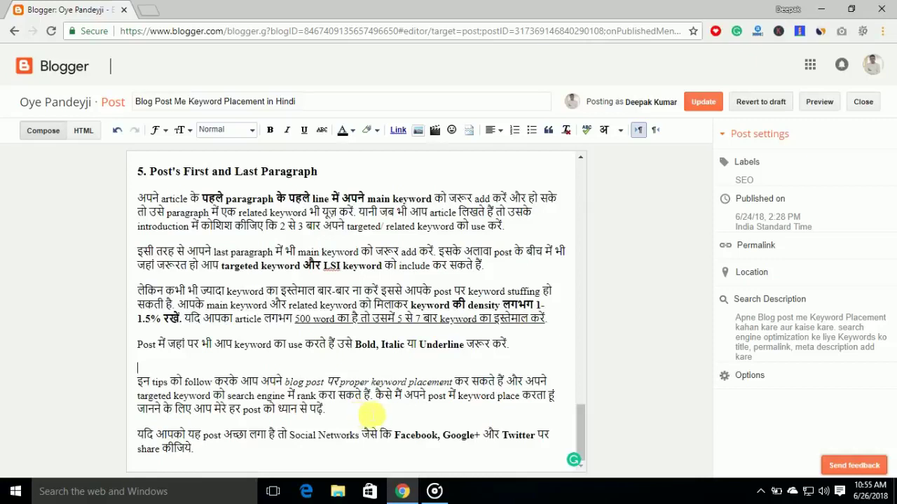
left_click_drag(286, 384, 455, 386)
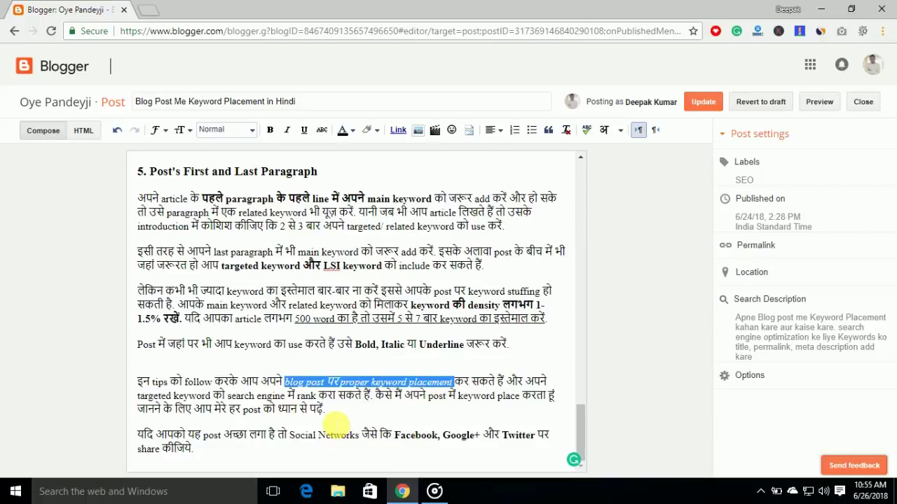
left_click(342, 419)
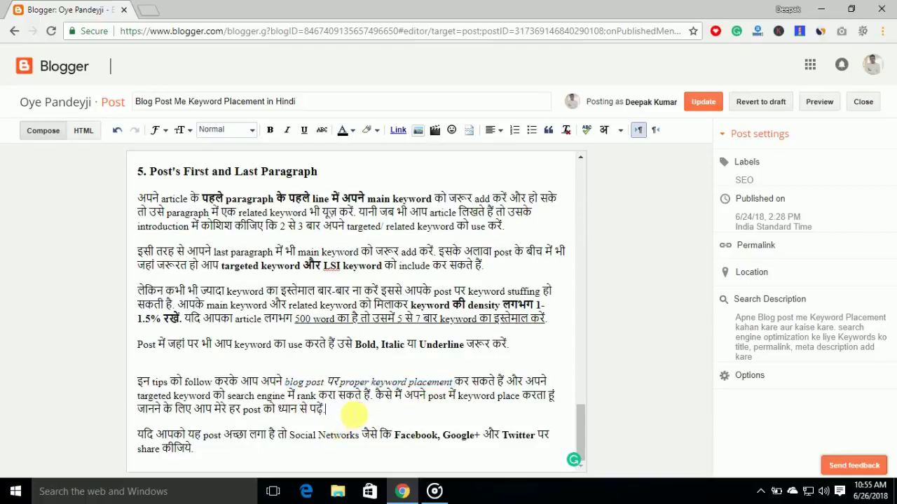
Highlight the bold "keyword placement के बारे में important tips" phrase and the underlined high-quality keywords phrase above the image, and clear the selection
scroll(347, 402, "up", 3)
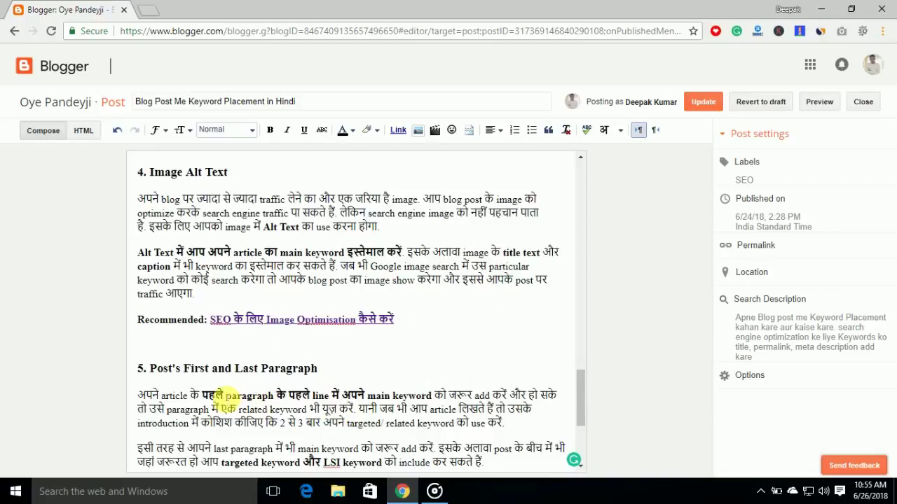
scroll(396, 402, "up", 3)
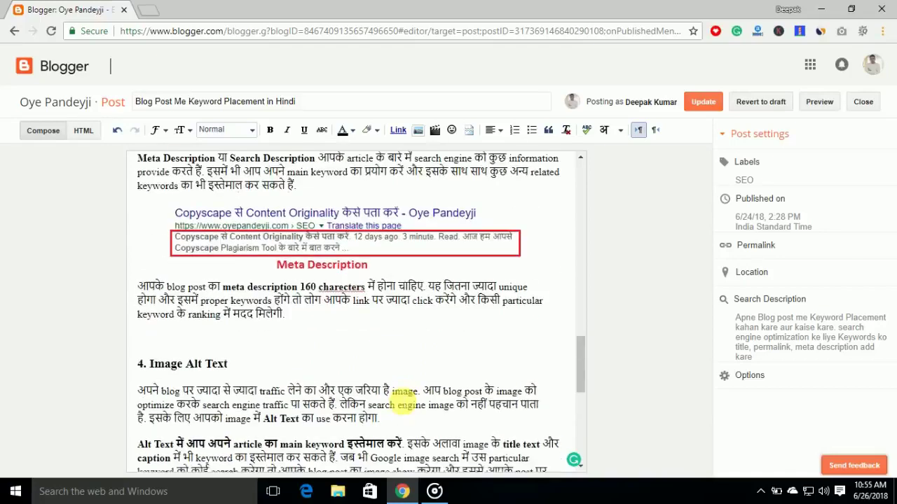
scroll(322, 392, "up", 5)
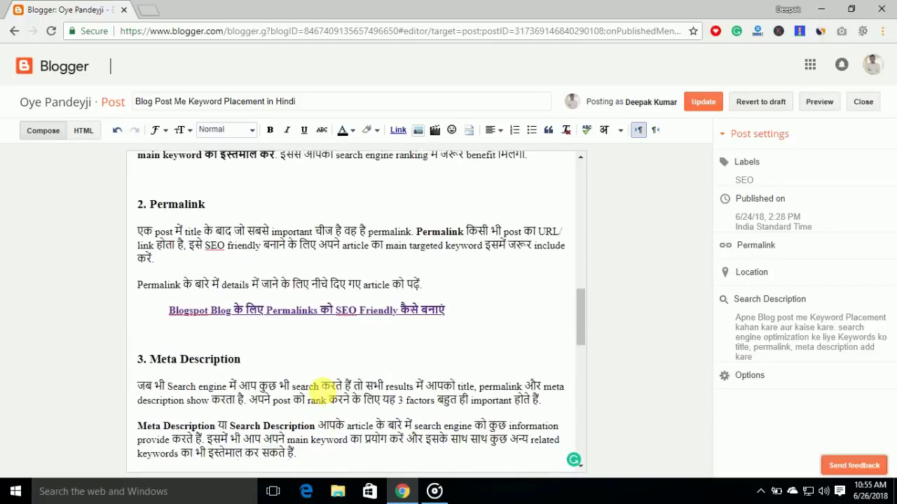
scroll(322, 392, "up", 4)
left_click_drag(199, 327, 373, 335)
scroll(350, 336, "up", 6)
left_click_drag(210, 271, 488, 267)
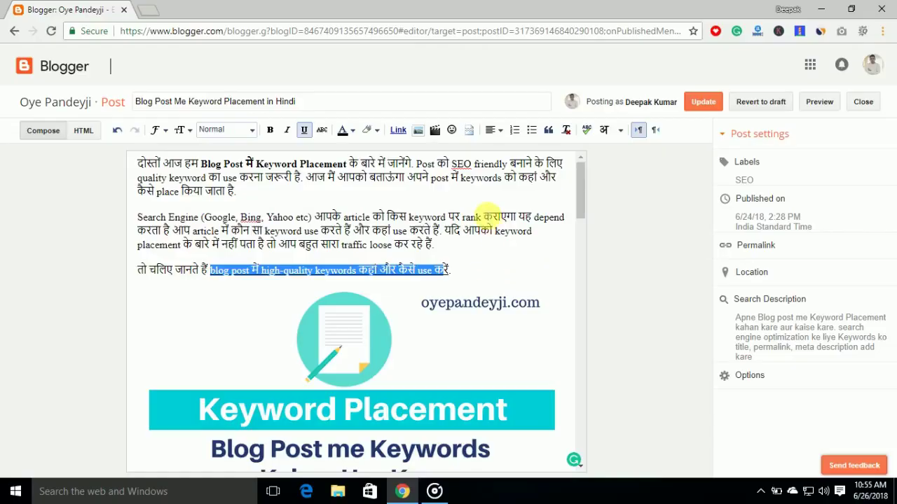
left_click(482, 217)
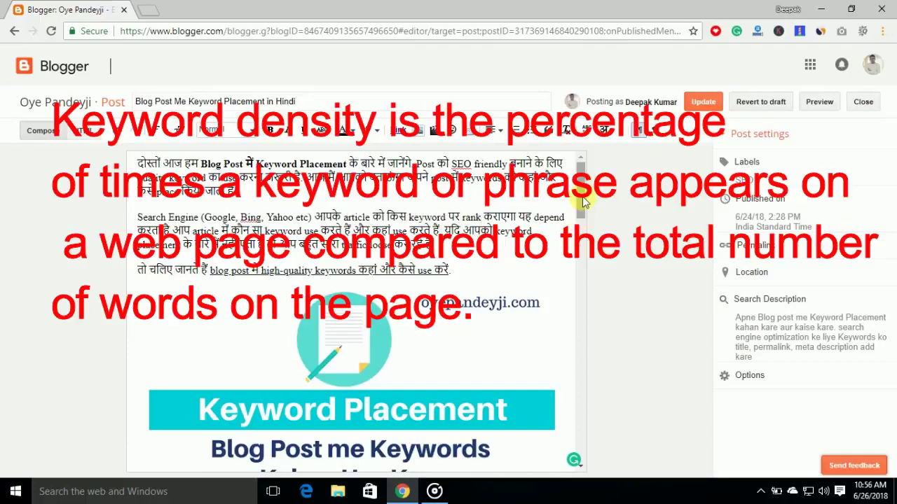
Highlight the advice on 1-1.5% keyword density and 5 to 7 uses per 500 words in section 5, and clear the selection
left_click_drag(585, 201, 574, 445)
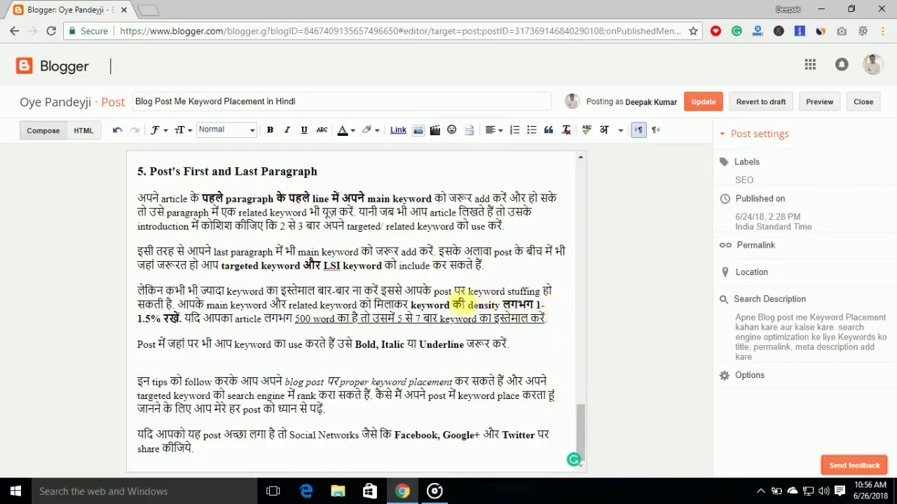
left_click_drag(410, 303, 543, 319)
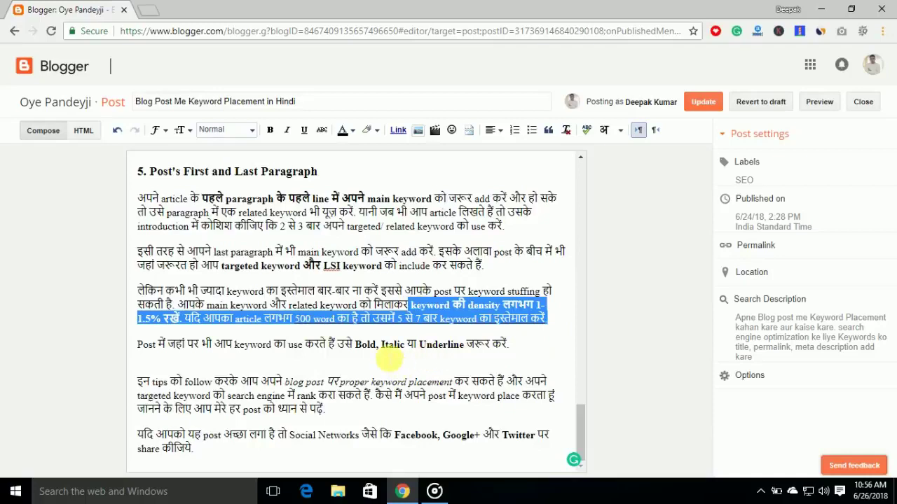
left_click(412, 330)
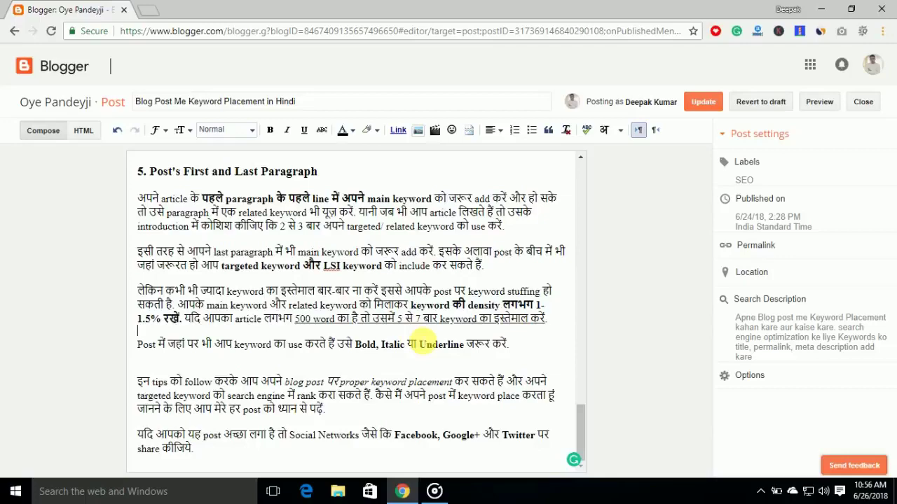
scroll(477, 340, "up", 10)
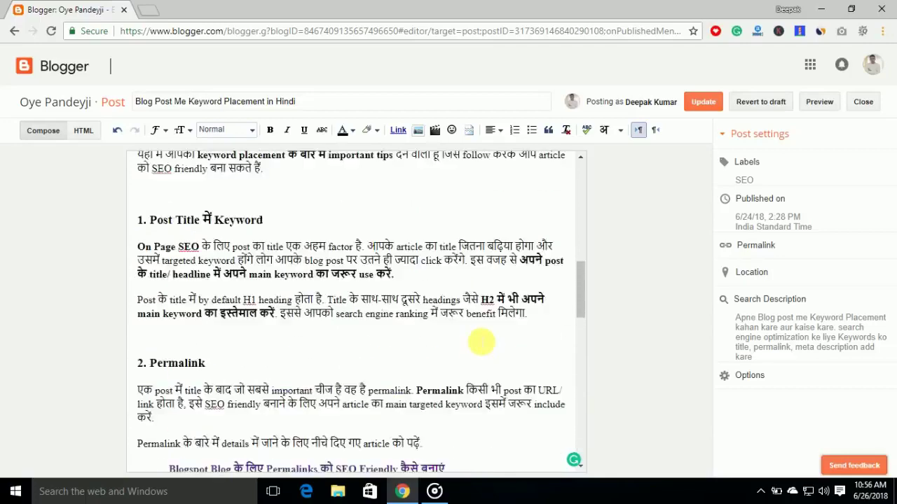